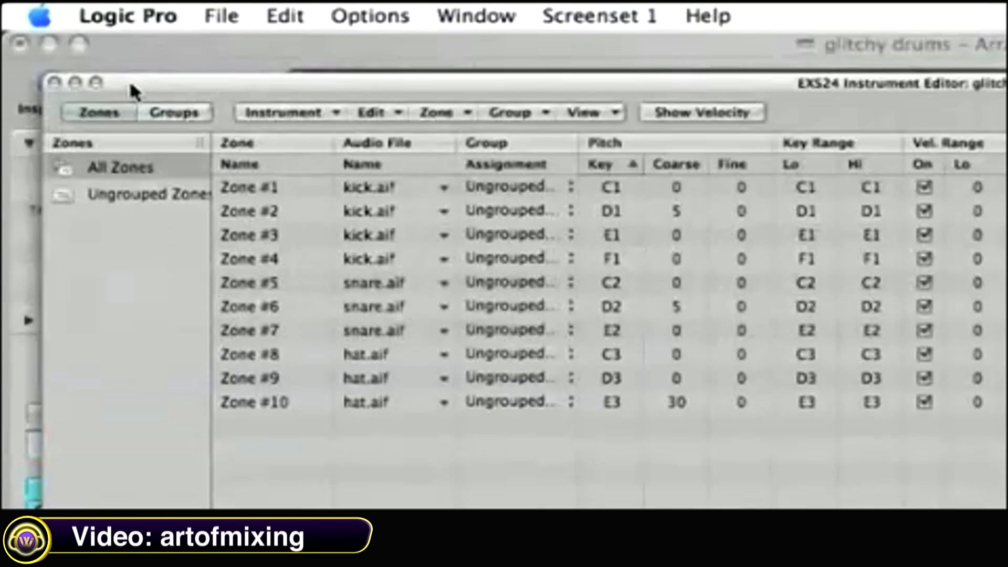
- Close the EXS24 Instrument Editor and then the EXS24 plug-in window
left_click(53, 83)
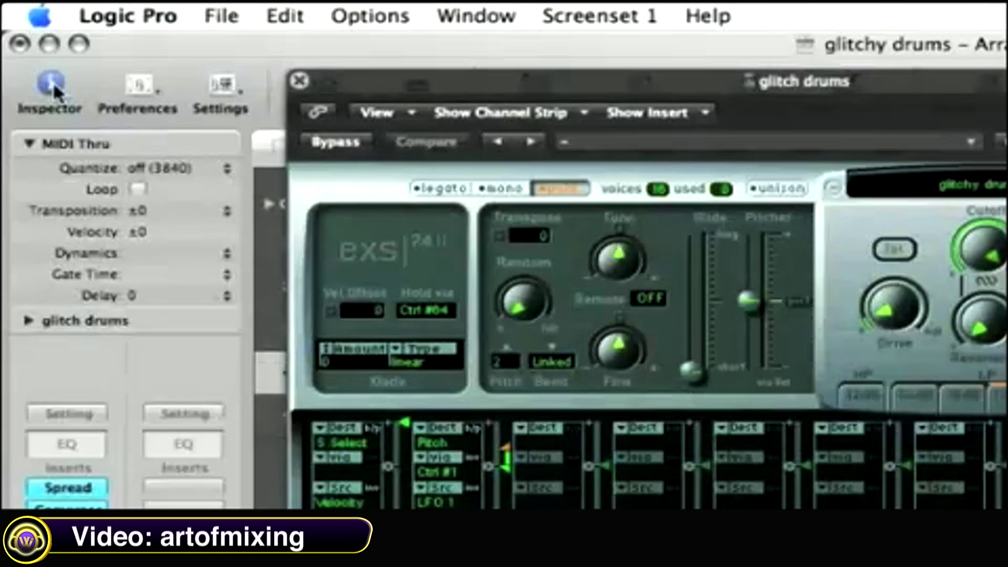
left_click(298, 83)
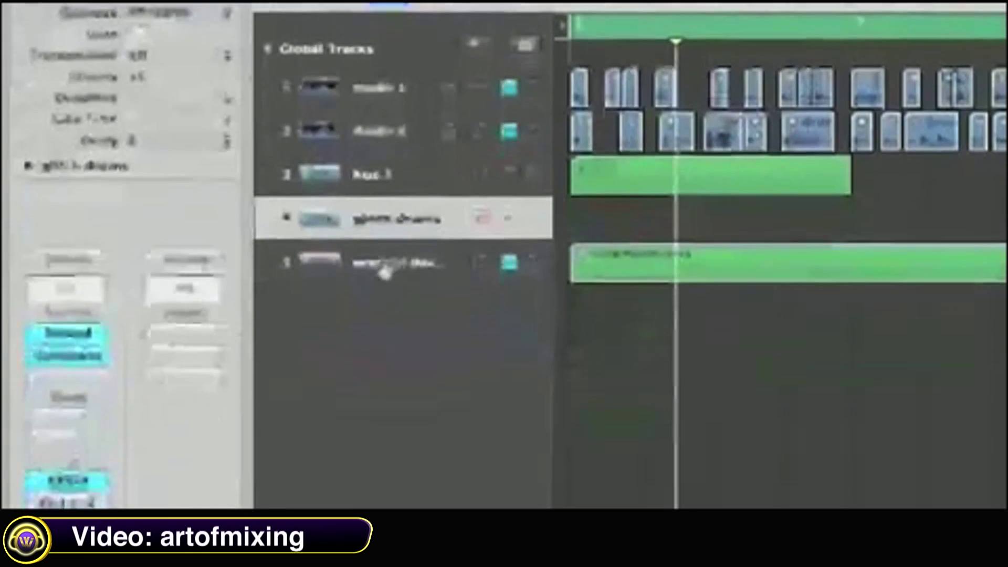
- Toggle the original drums track's mute, then Option-drag its region onto the glitch drums lane
left_click(386, 260)
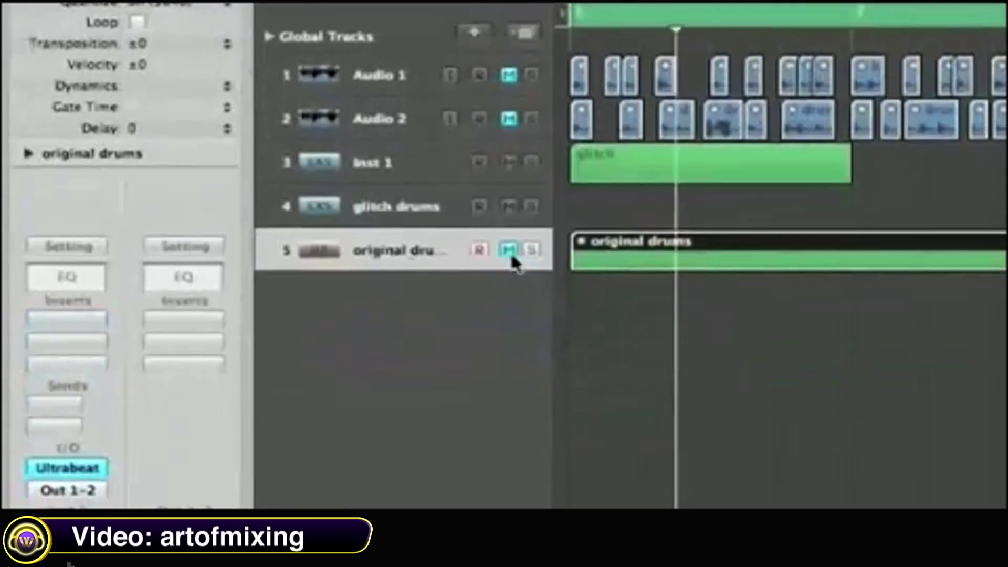
left_click(509, 251)
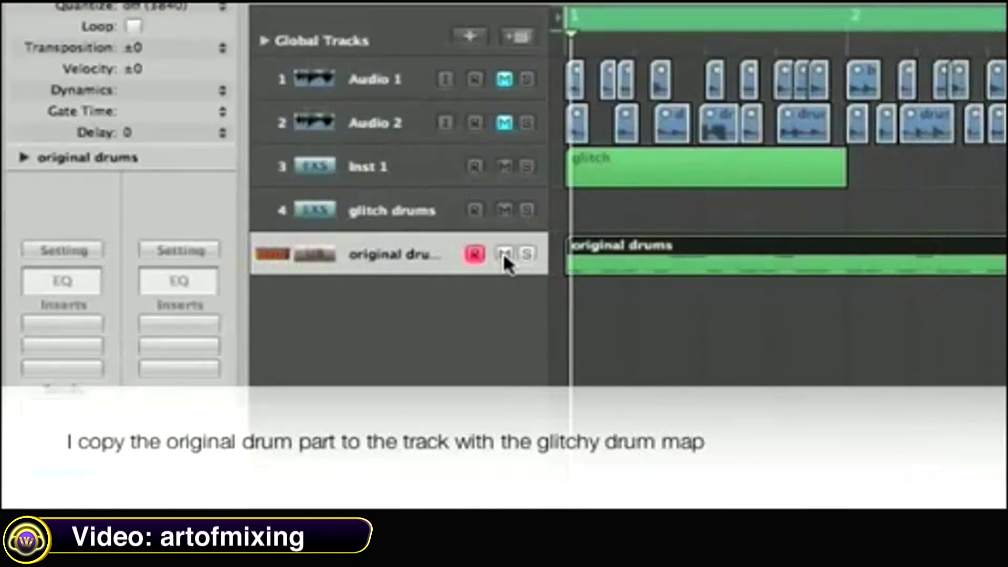
left_click(503, 253)
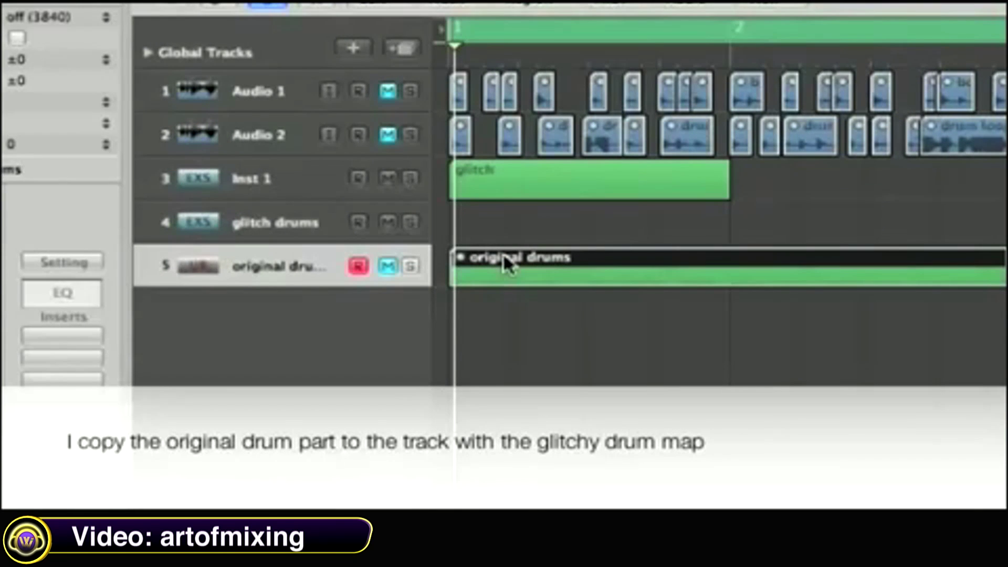
left_click_drag(503, 260, 503, 221)
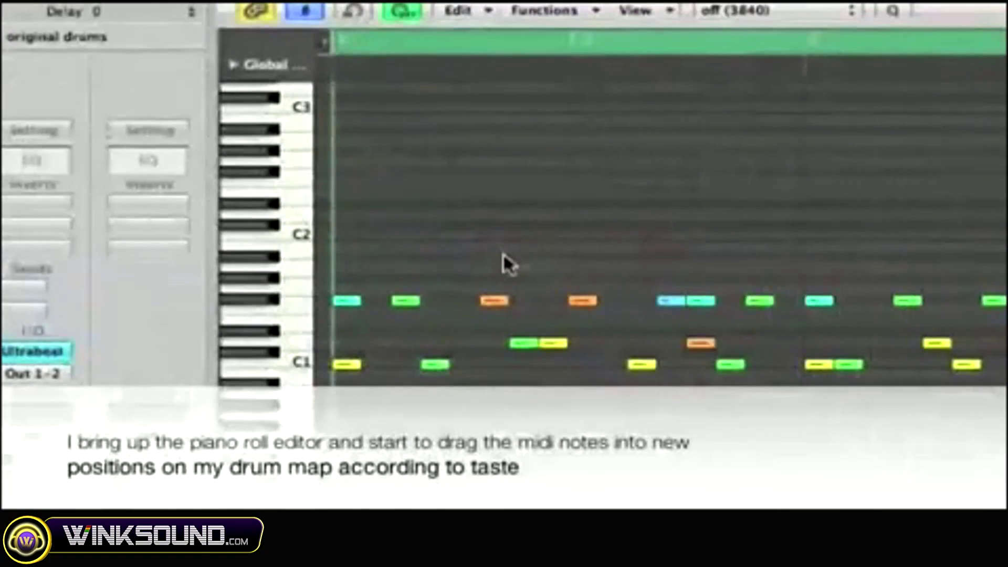
- Drag a drum note in the piano roll to a different key
left_click_drag(504, 260, 507, 264)
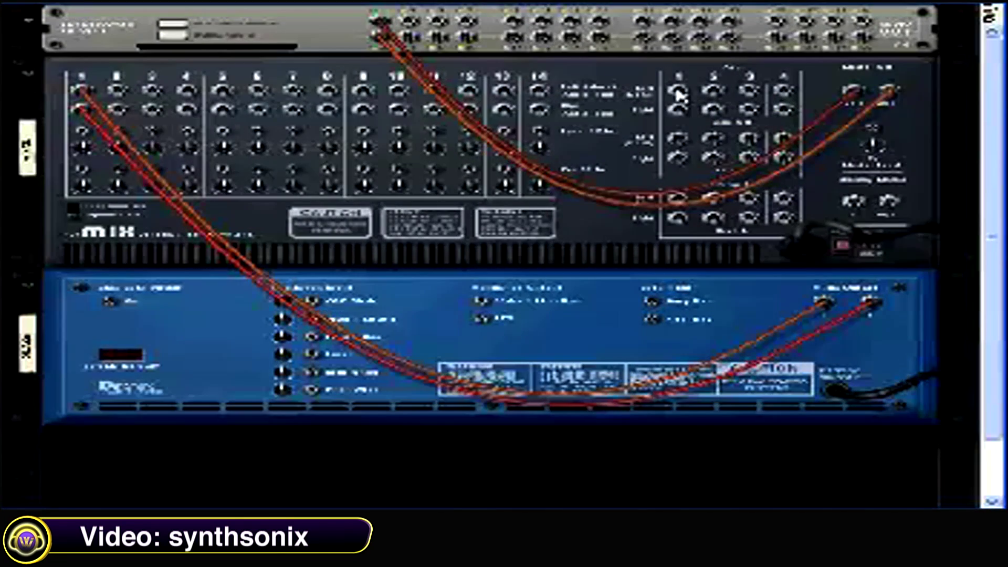
- Adjust a rear-panel control in Reason's rack, then flip the rack to its front panels
mouse_move(679, 95)
left_mouse_down()
mouse_move(676, 115)
mouse_move(331, 260)
left_mouse_up()
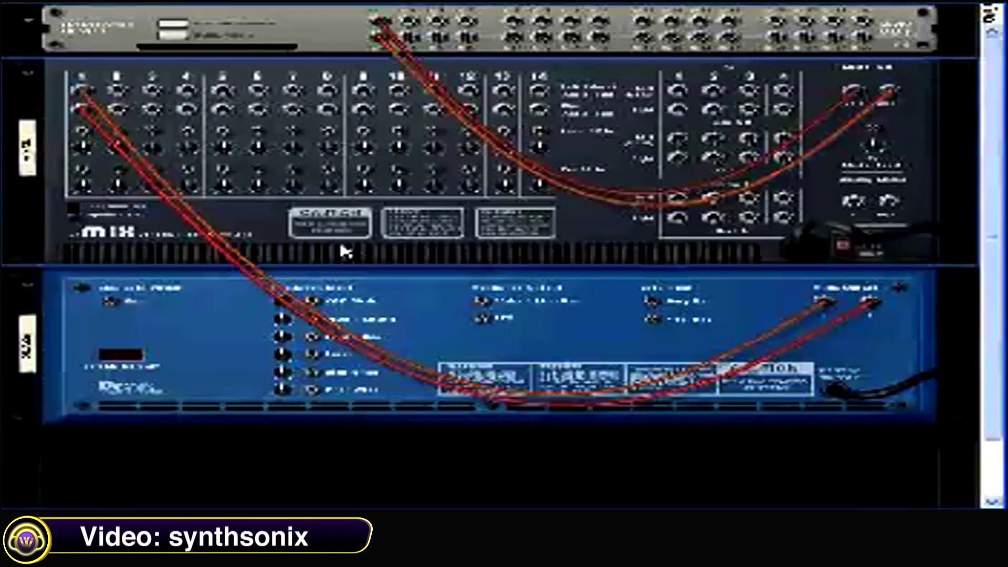
key("Tab")
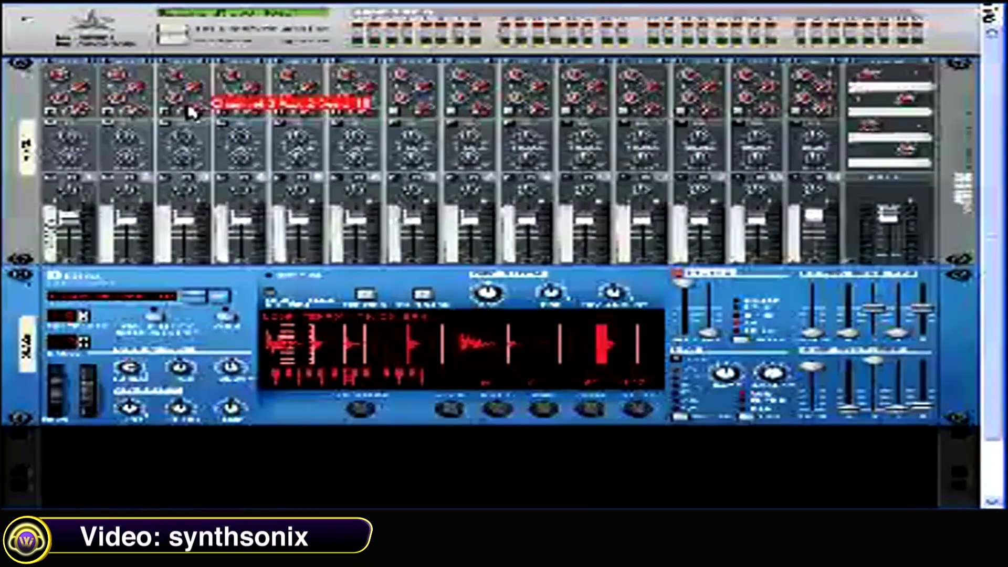
- Flip the rack between rear and front to patch the aux send into a mixer channel
key("Tab")
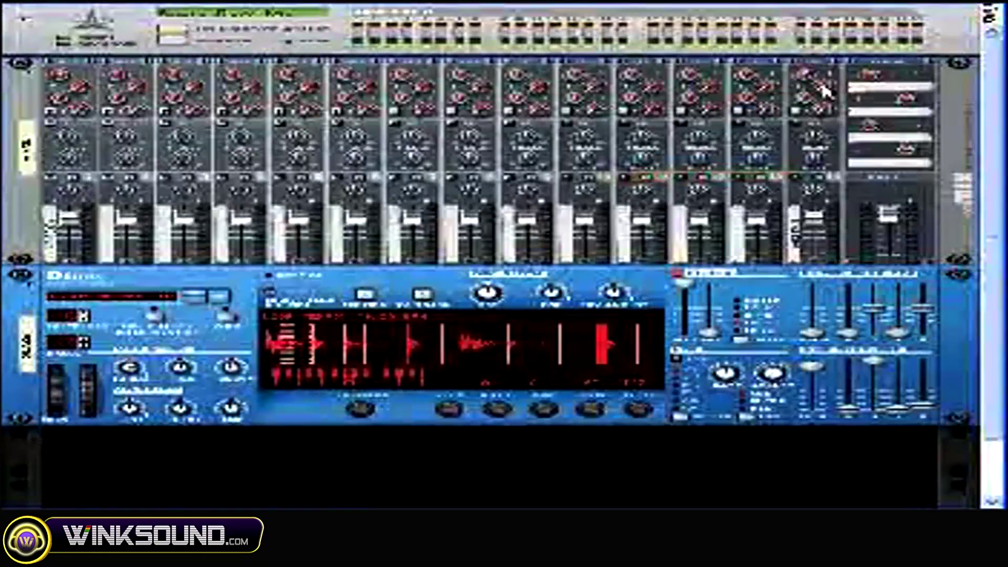
key("Tab")
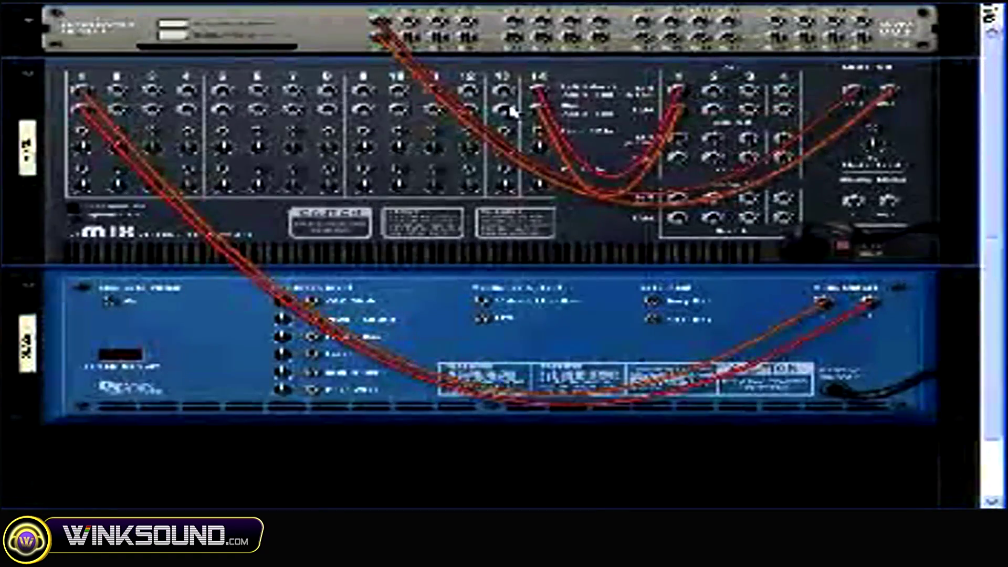
key("Tab")
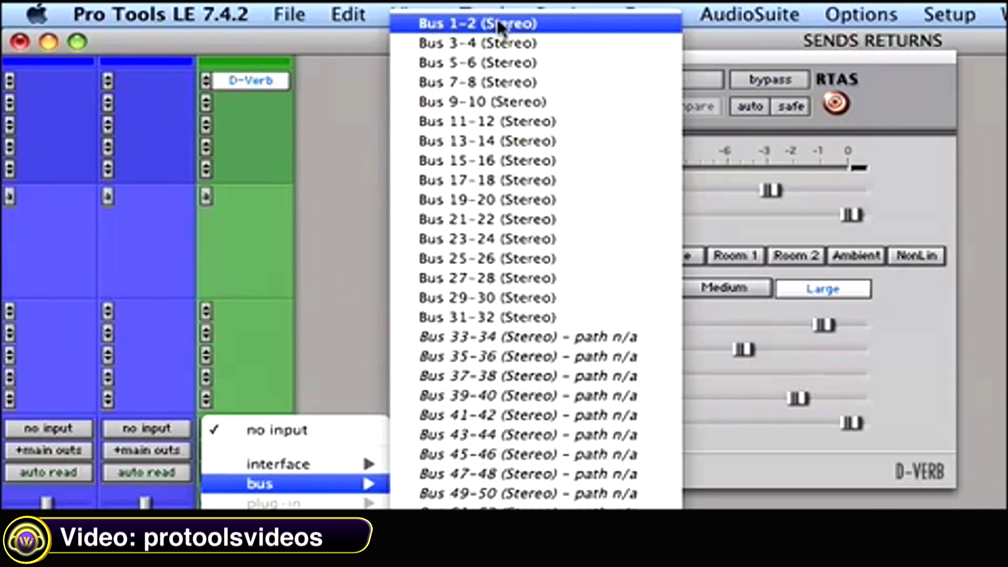
- Set the D-Verb aux track's input to Bus 1-2 (Stereo)
left_click(497, 18)
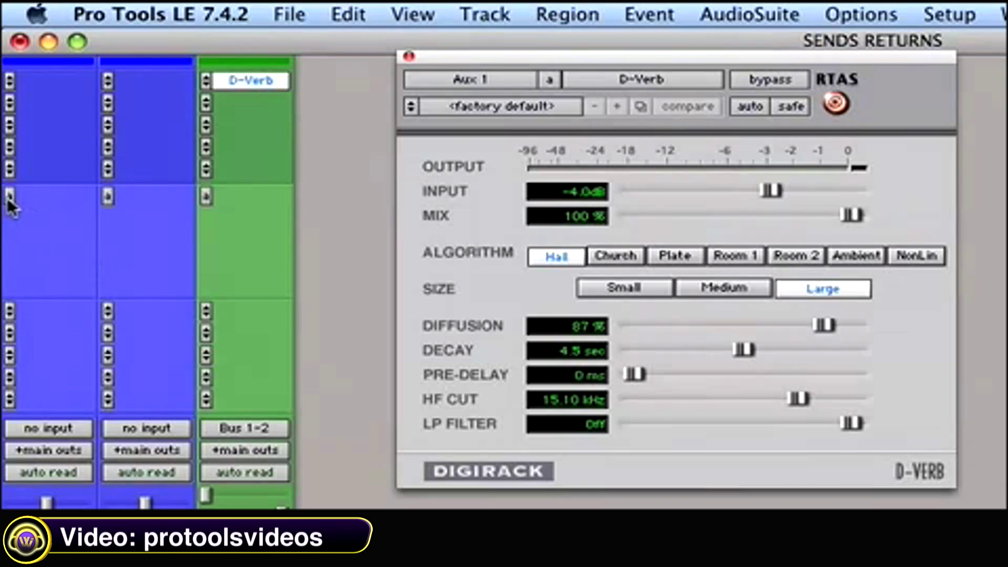
- Route the kick track's send A to Bus 1-2
left_click(11, 198)
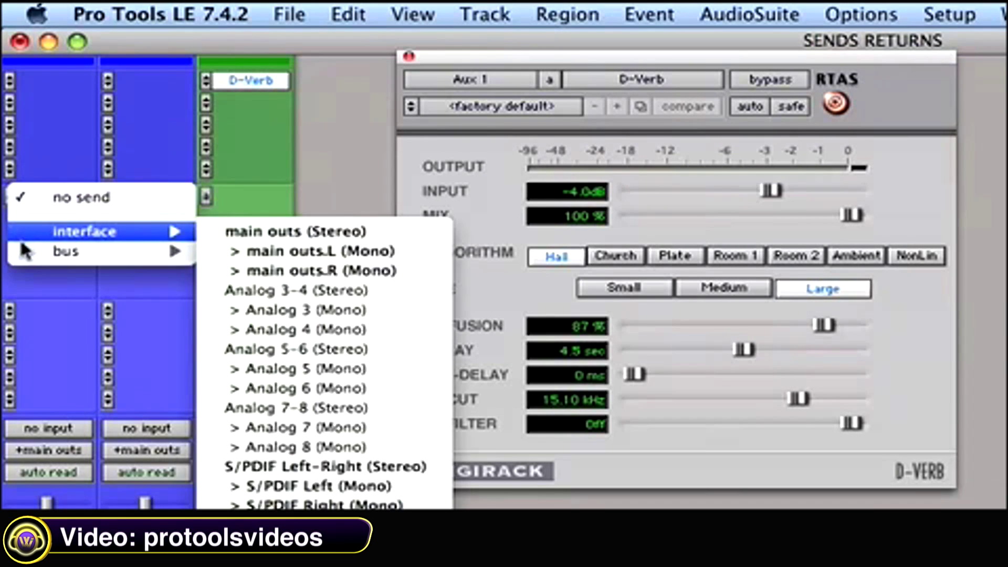
mouse_move(67, 250)
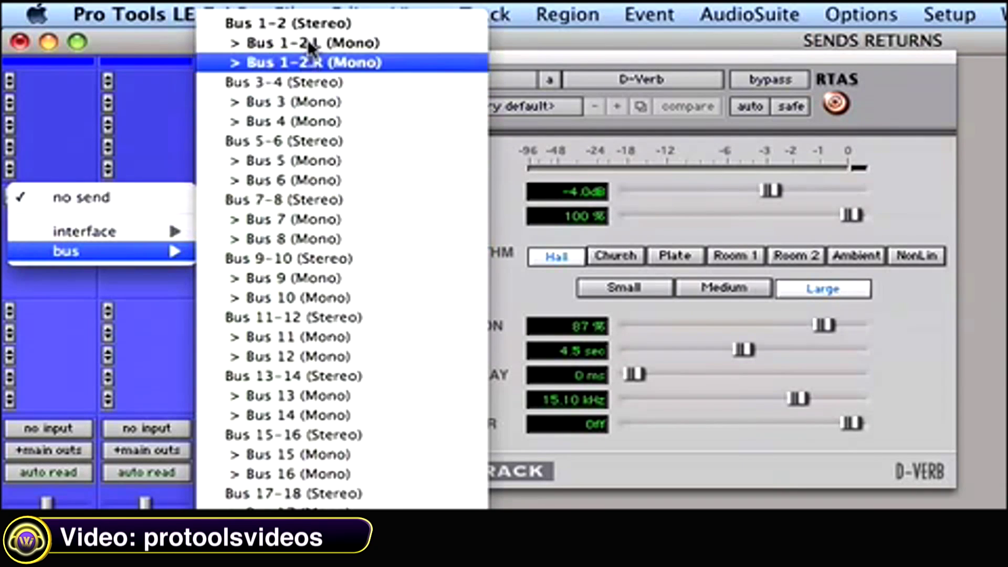
left_click(314, 23)
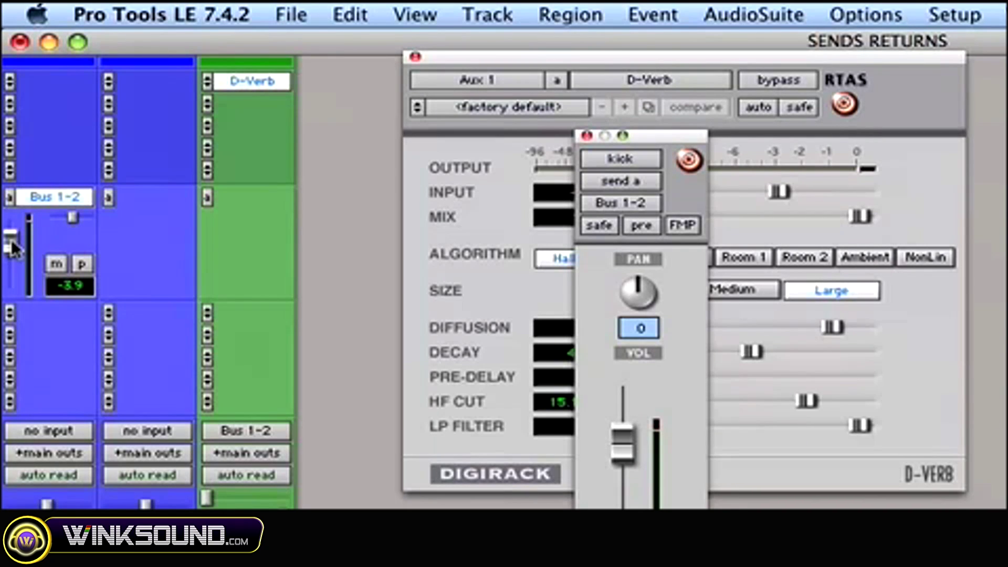
- Drag the kick's Bus 1-2 send fader from -3.9 dB down to -∞
left_click_drag(11, 239, 11, 264)
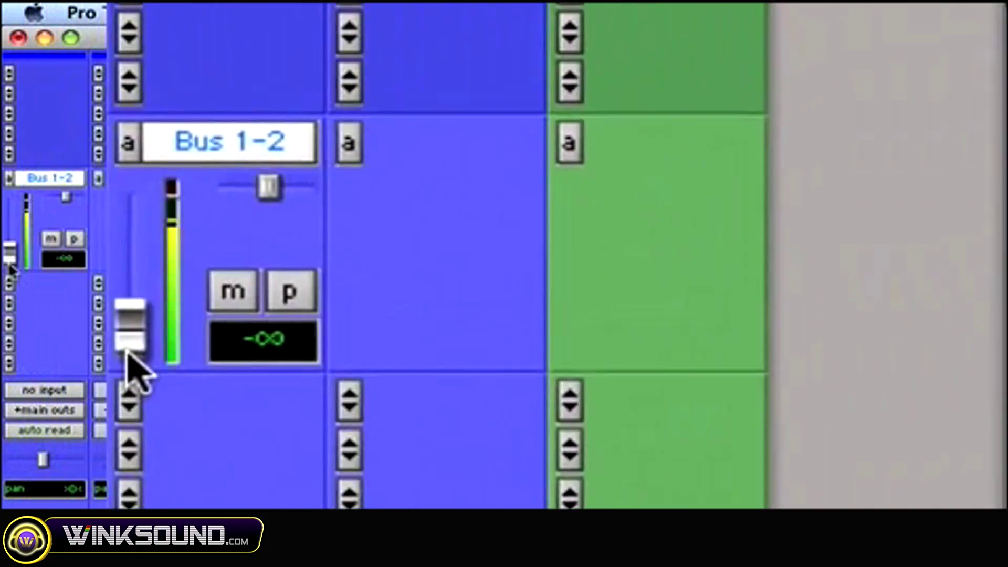